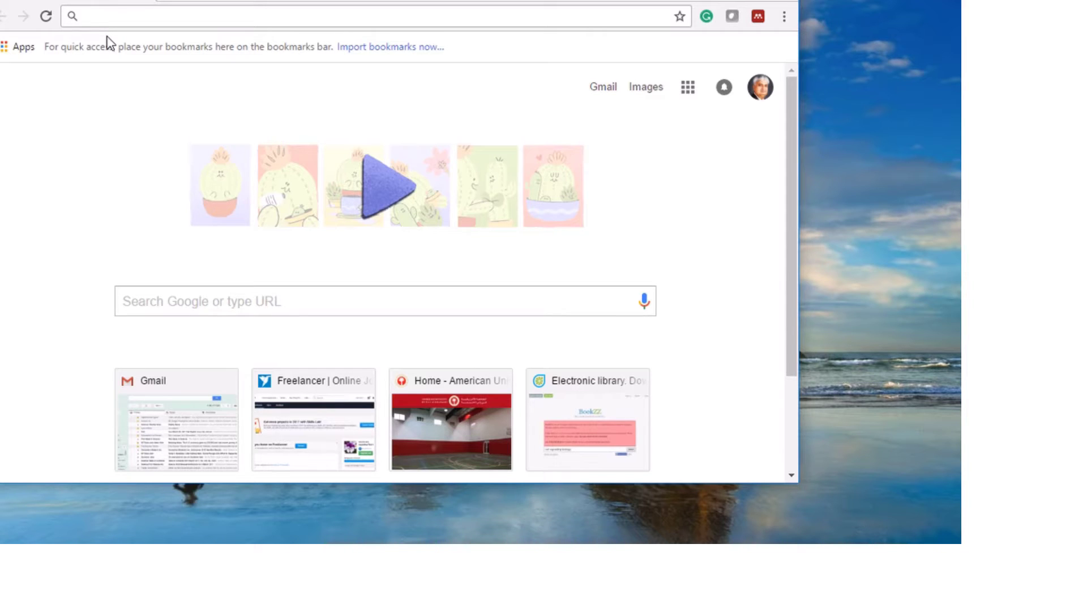
text(google.com)
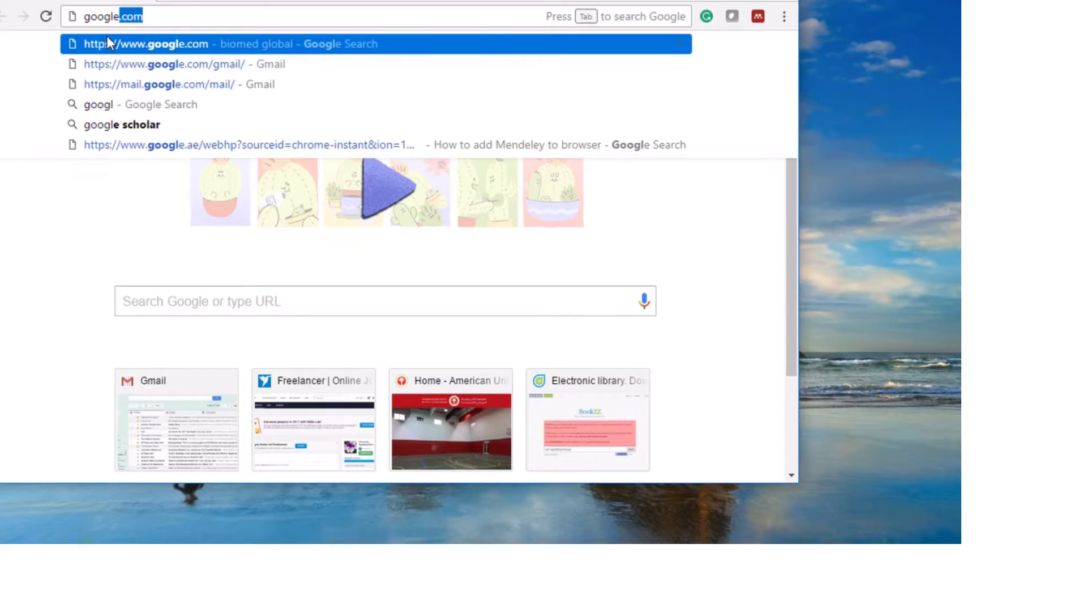
Search Google for 'Mendeley web importer' from the Google home page.
key(Return)
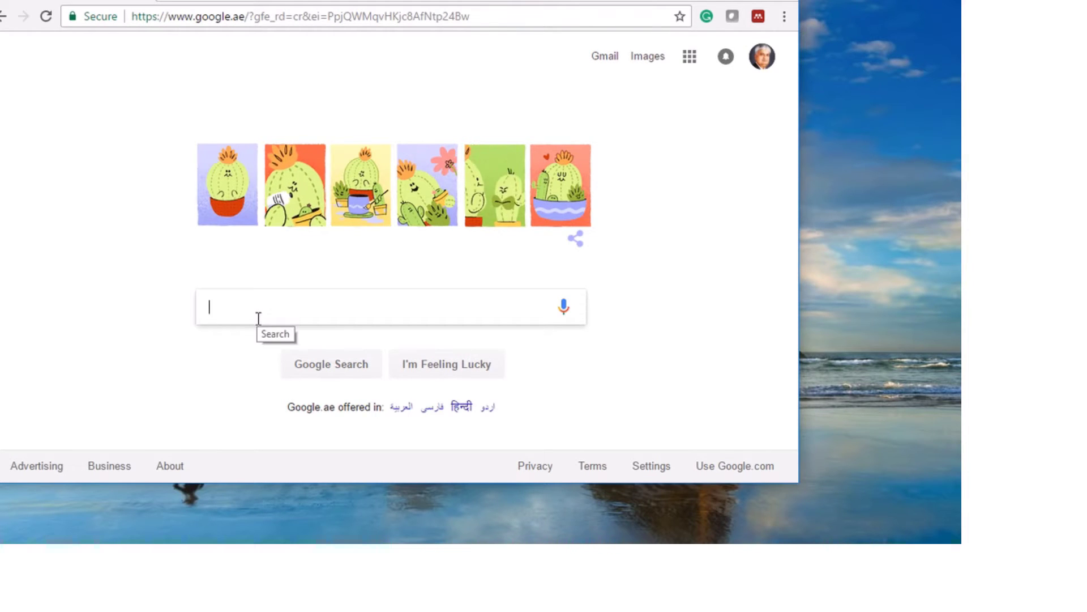
text(Mendel)
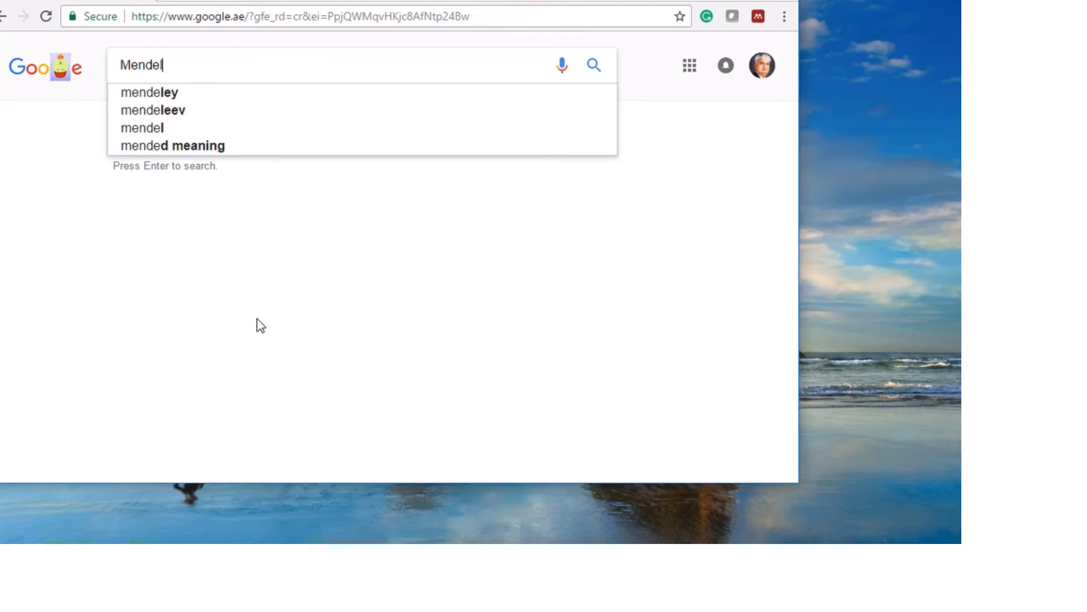
text(ey web )
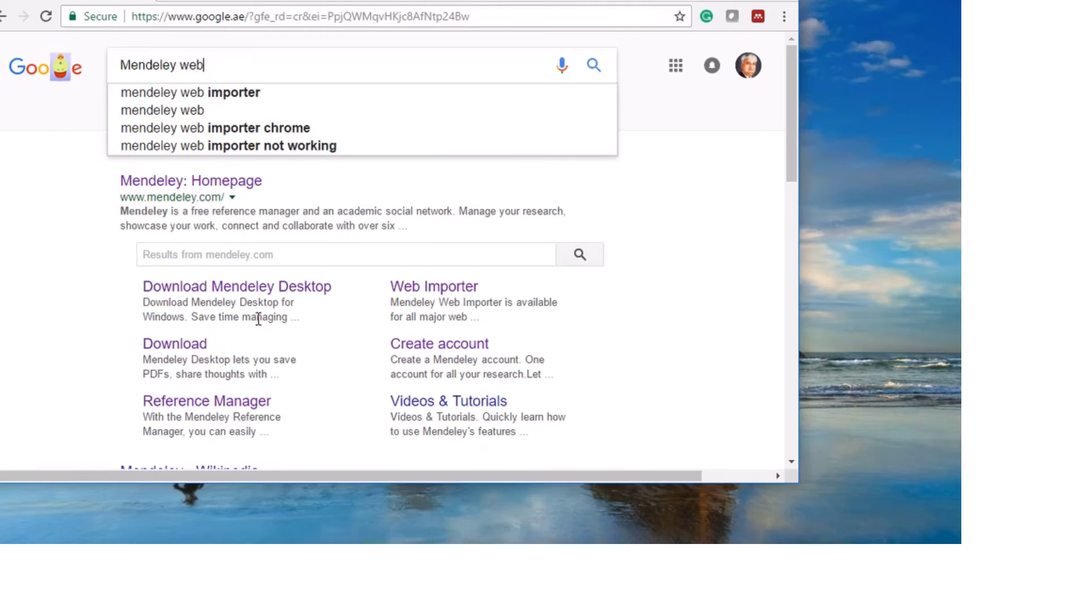
text(importer)
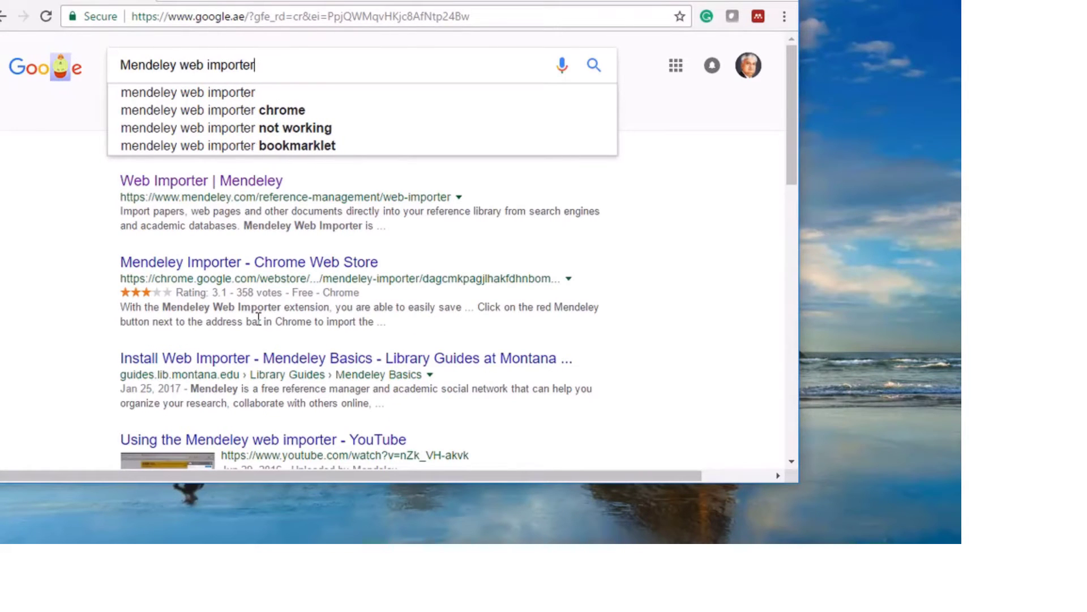
key(Return)
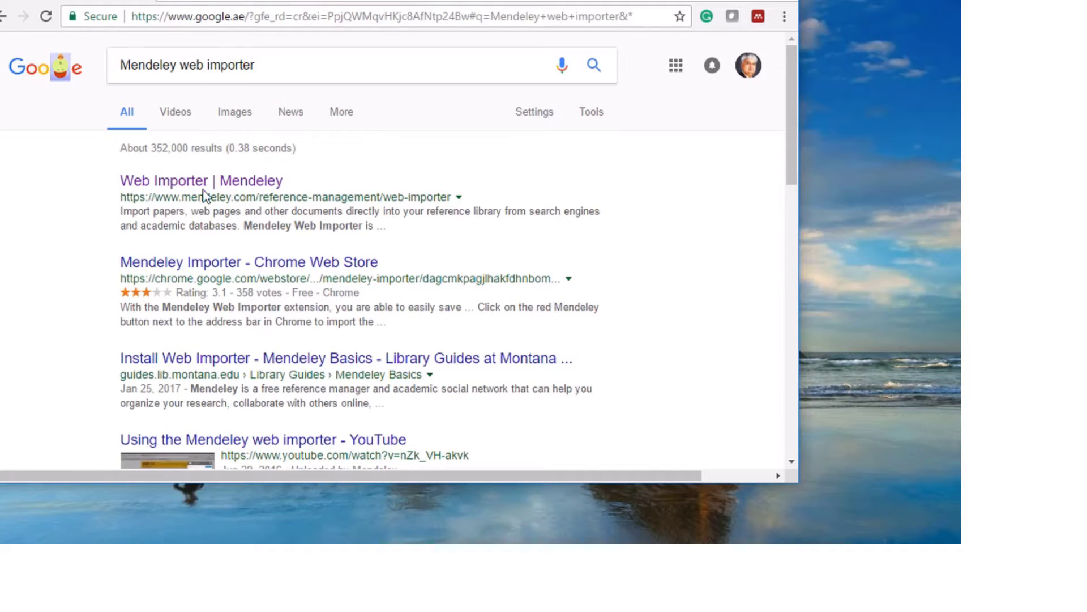
View the Mendeley Web Importer page's Firefox and Safari & IE installation steps.
click(199, 186)
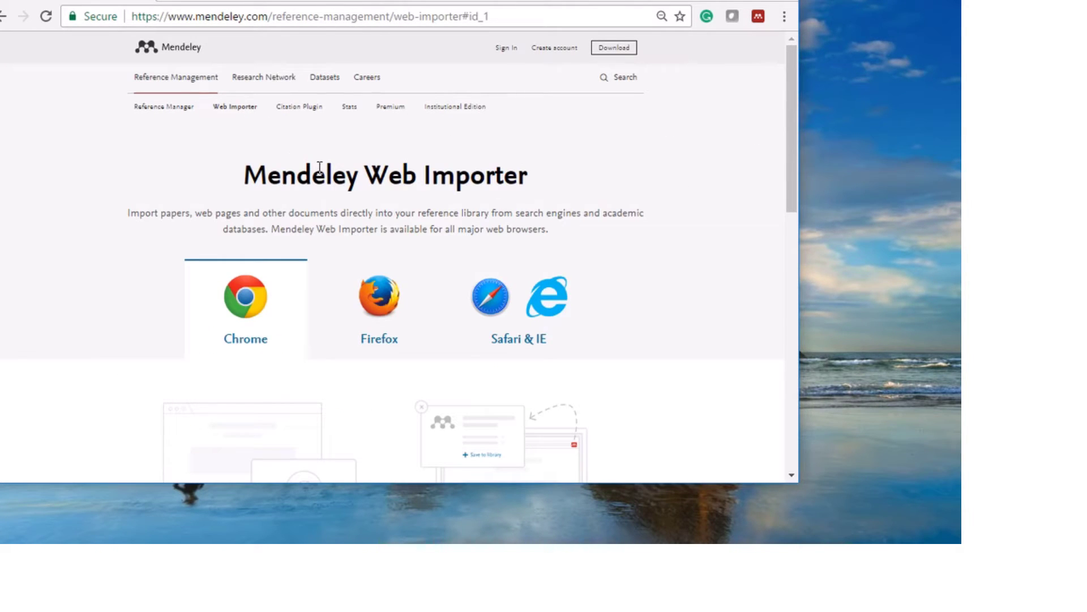
drag(789, 129, 791, 174)
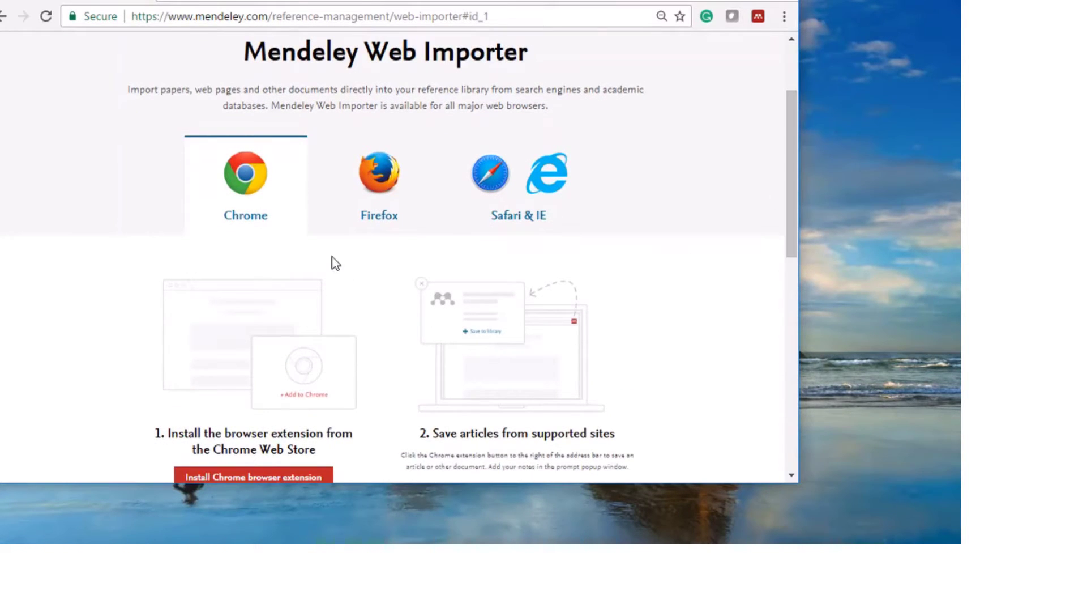
click(386, 194)
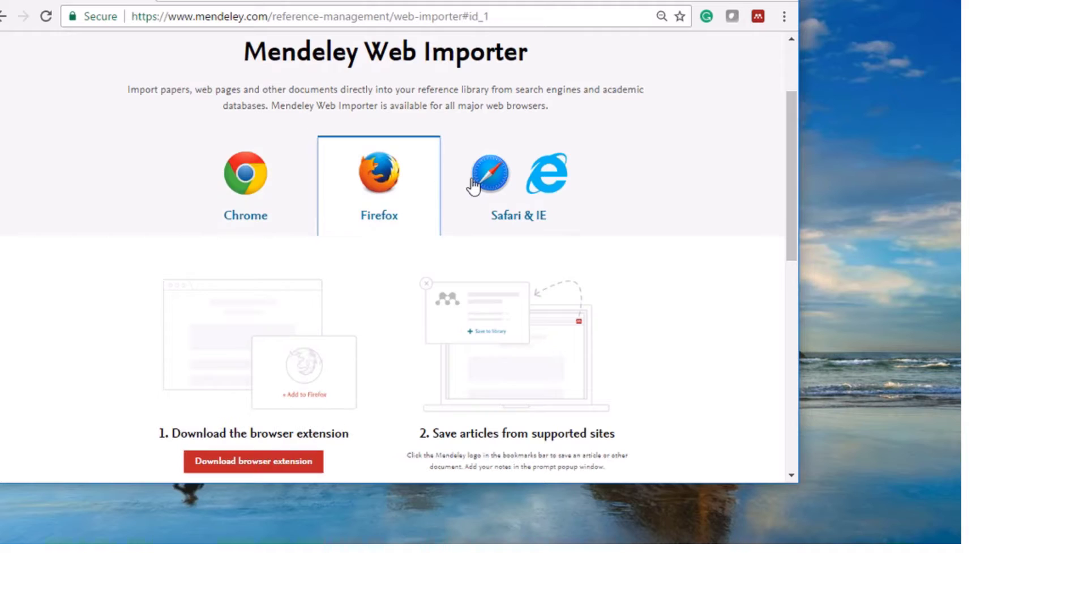
click(498, 183)
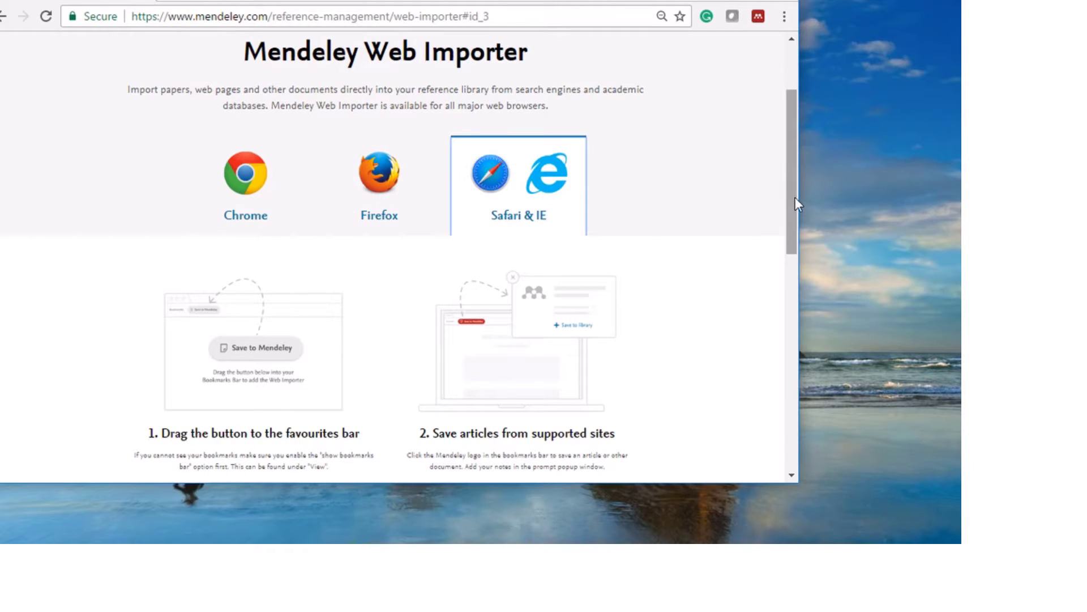
mouse_move(793, 196)
mouse_down()
mouse_move(797, 323)
mouse_move(796, 146)
mouse_up()
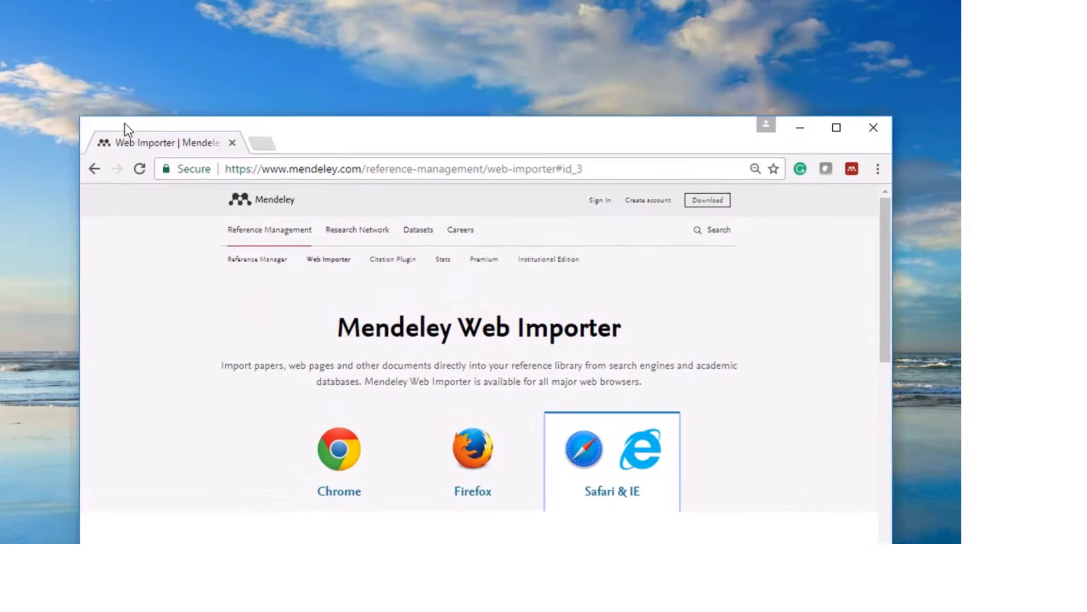
Reposition the browser window and select the address bar URL for replacement.
drag(126, 127, 284, 103)
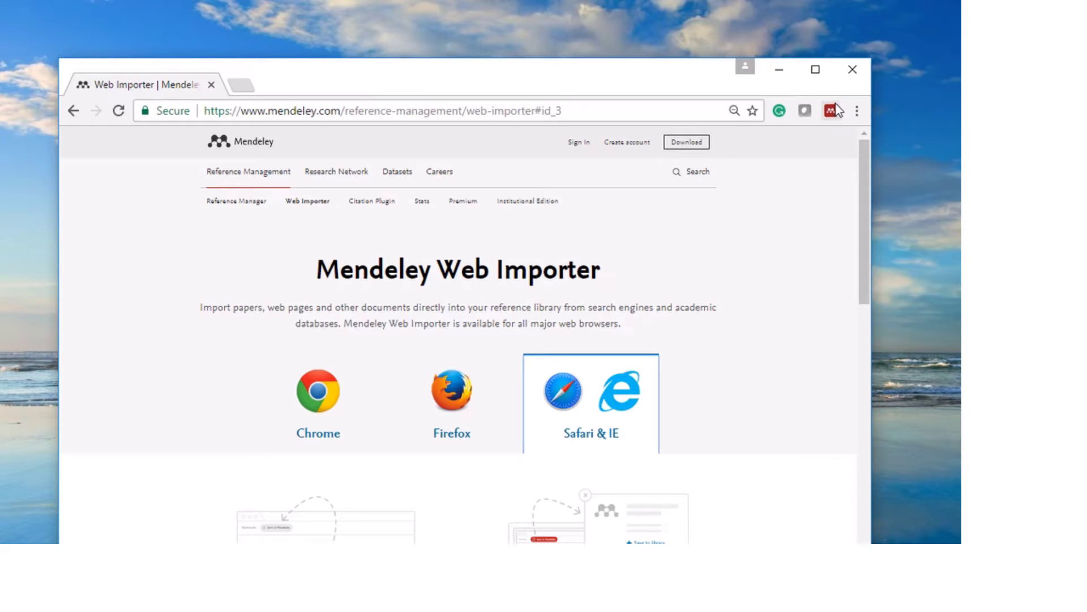
click(852, 73)
drag(459, 85, 460, 39)
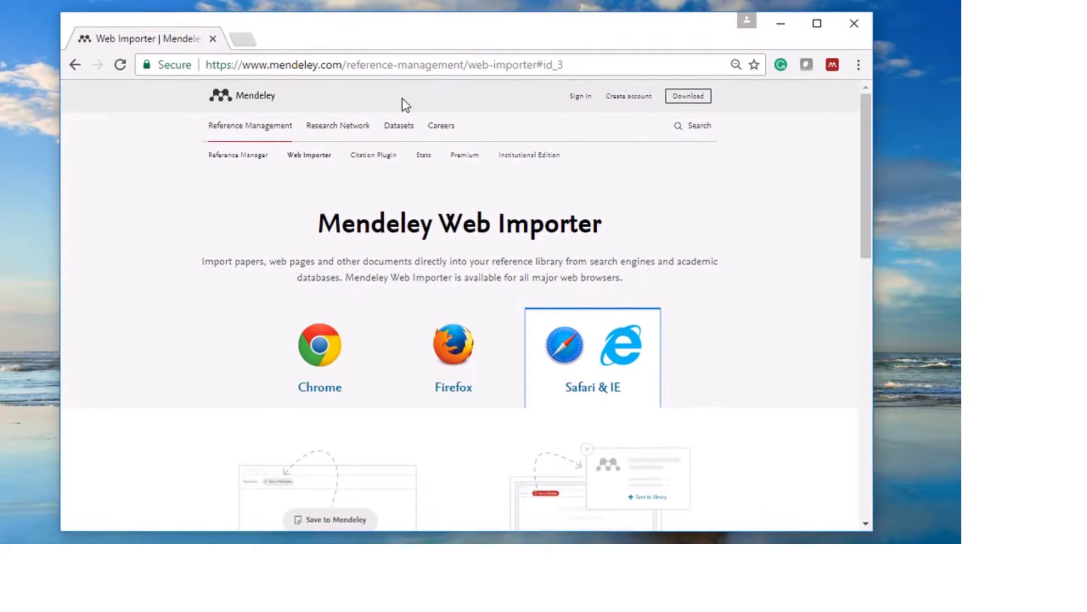
click(360, 64)
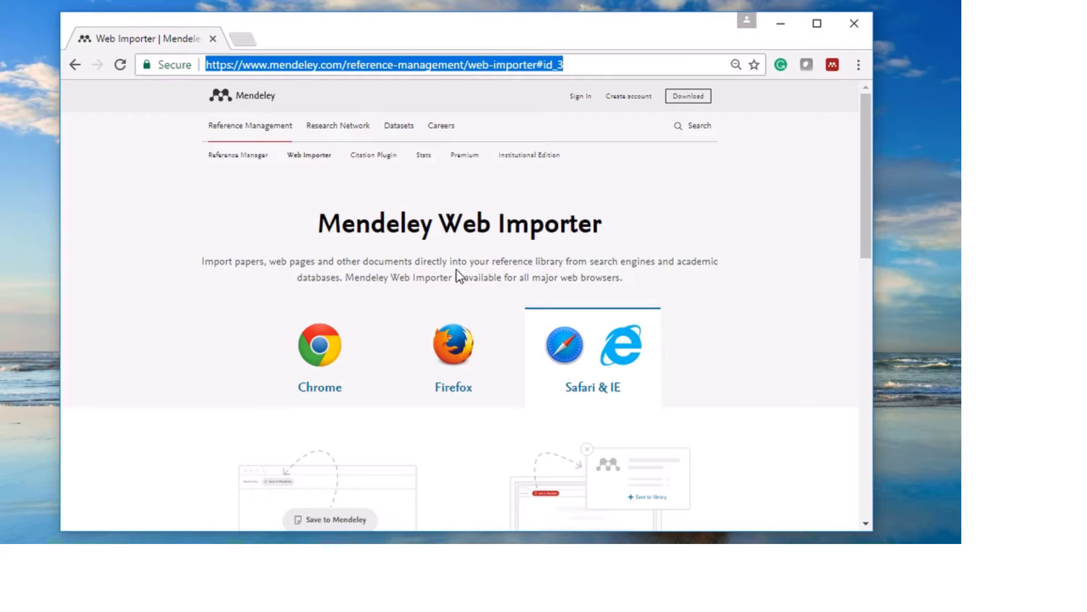
text(www.ncbi.nlm.nih.gov)
Load ncbi.nlm.nih.gov, choose the PubMed database and enter 'diabetes AND UAE'.
key(Return)
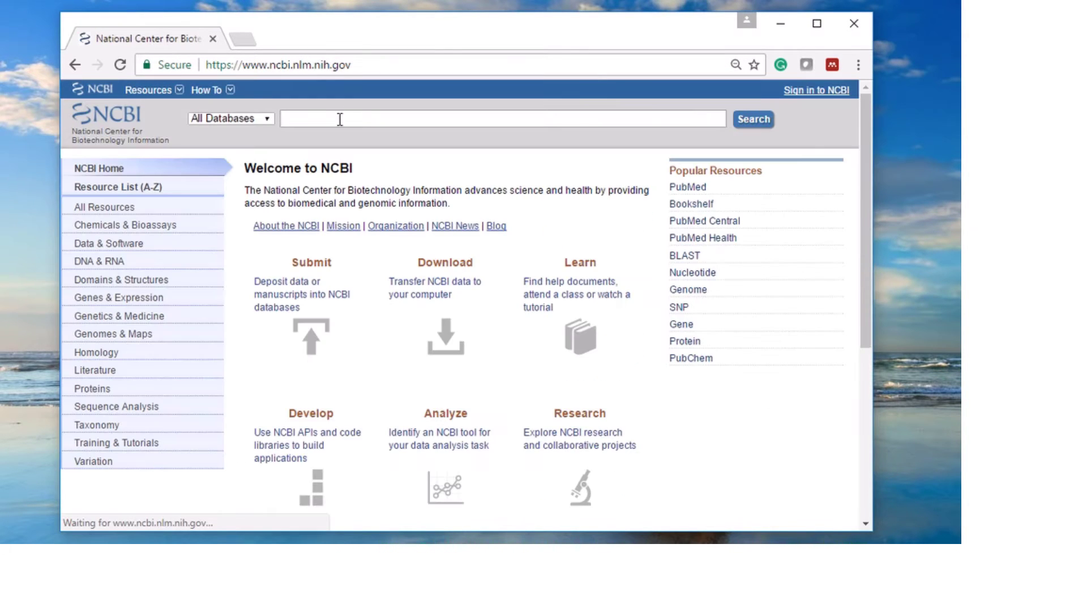
click(268, 119)
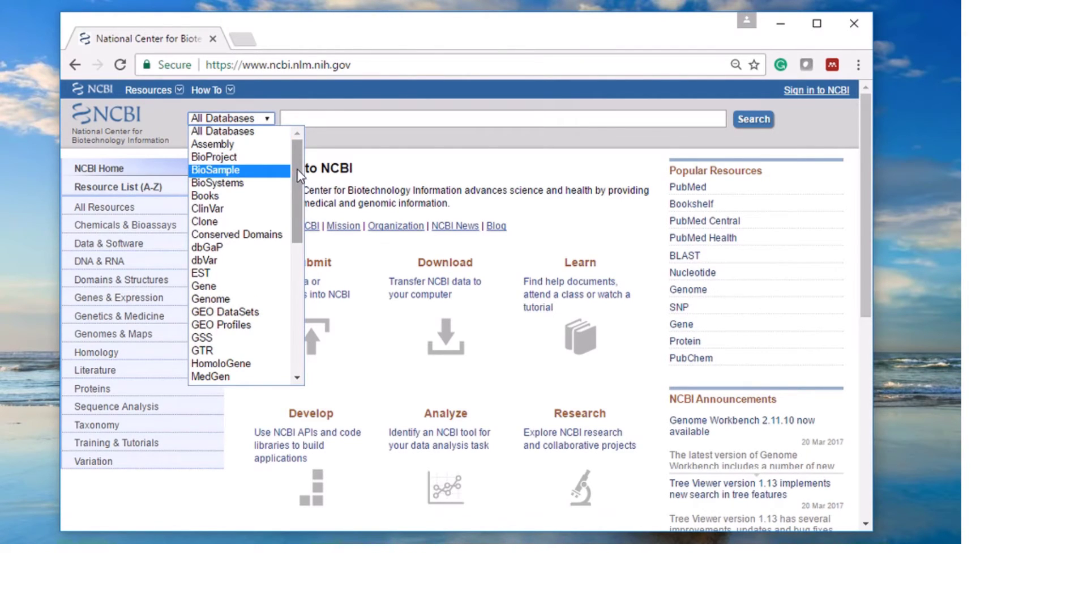
drag(296, 179, 298, 280)
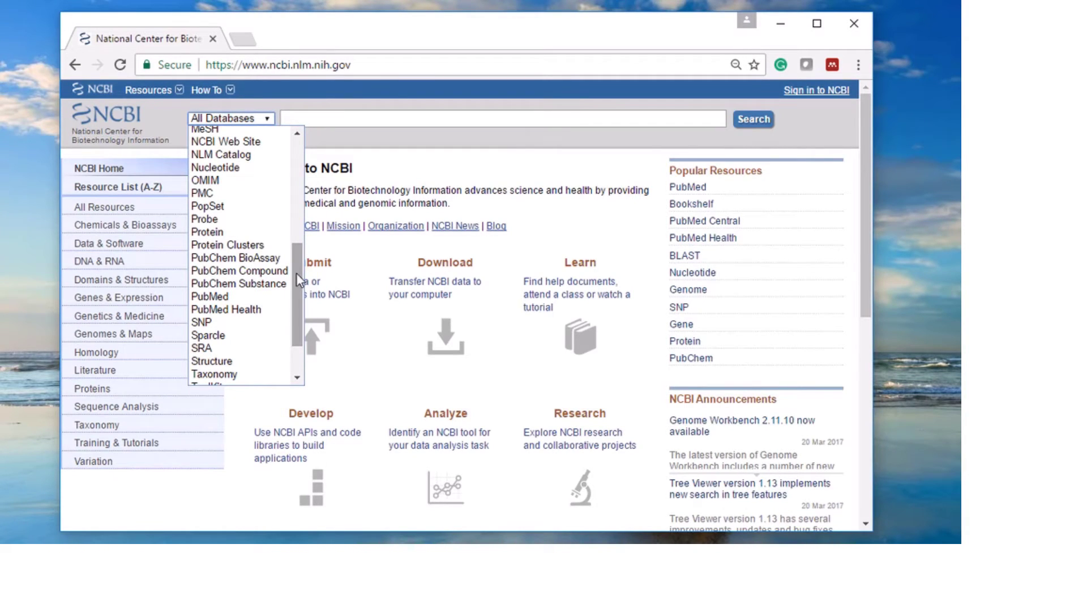
click(255, 297)
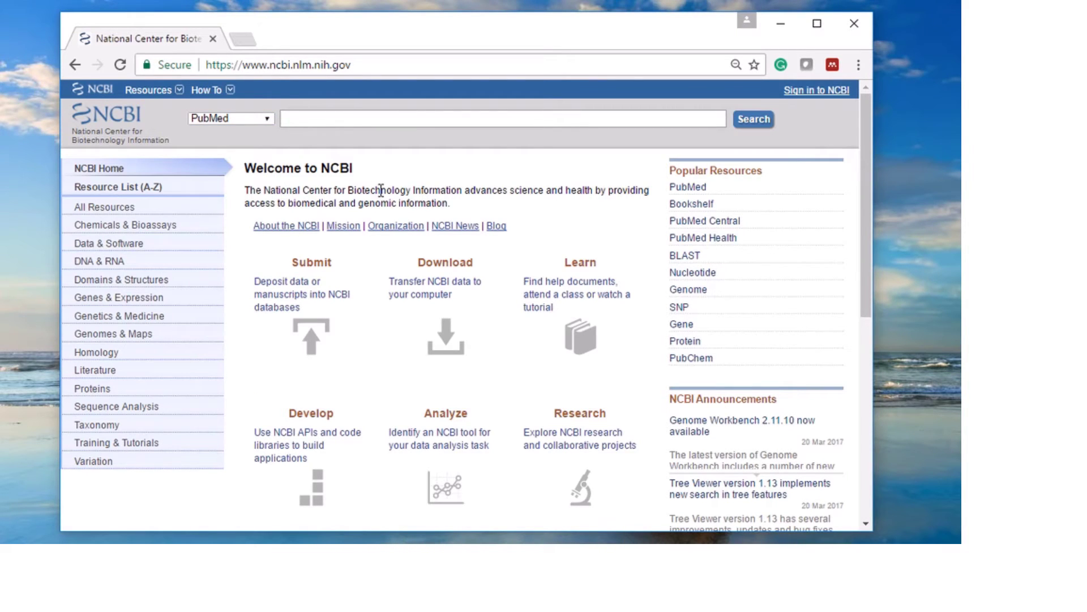
text(dibete)
text(s)
text( A)
text(ND)
text( U)
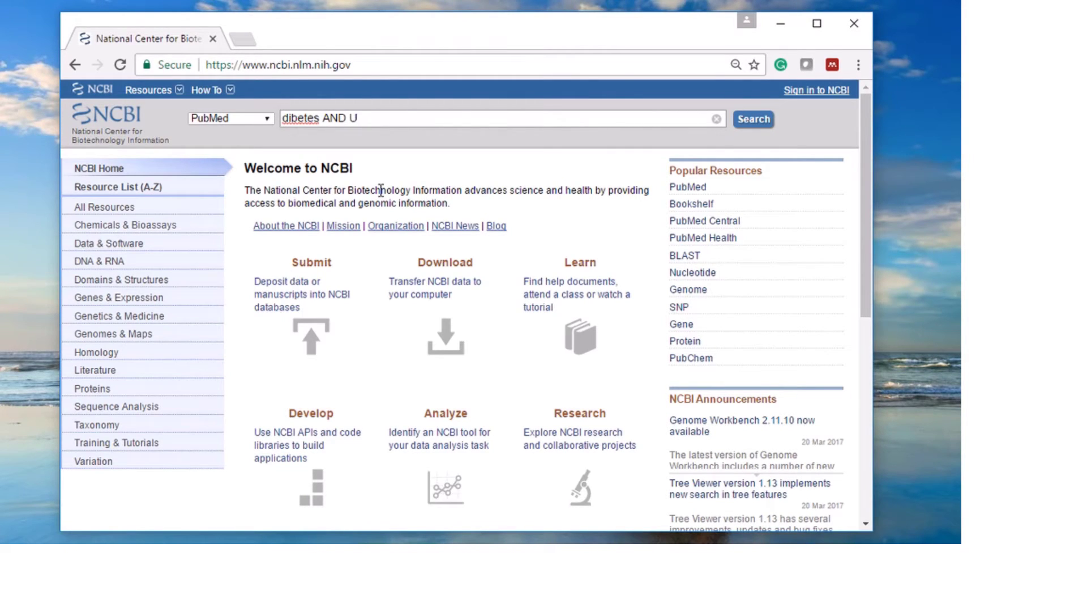
text(AE)
click(289, 119)
text(a)
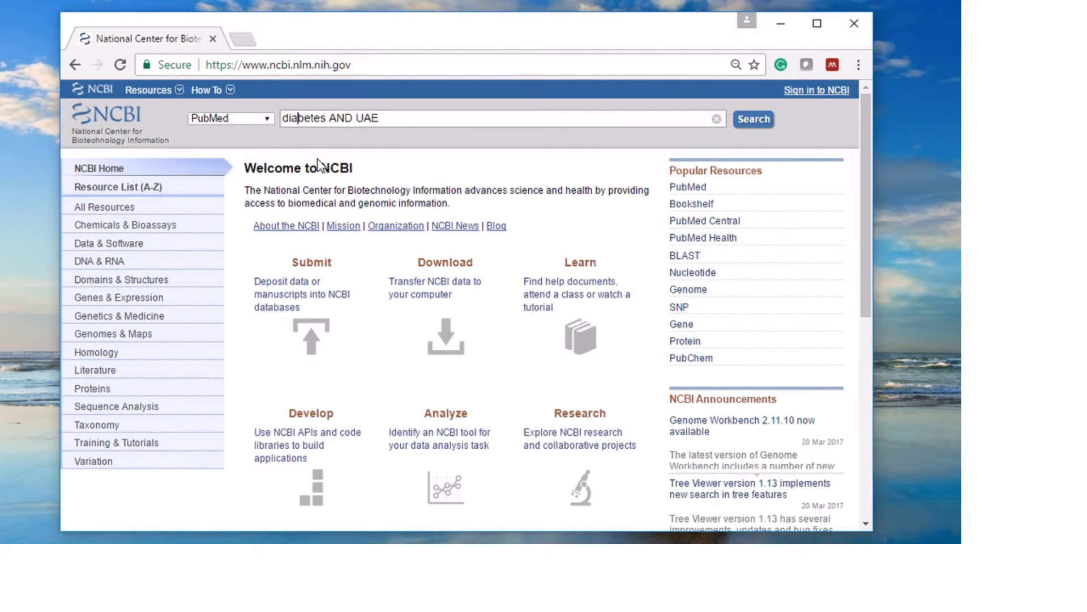
Run the PubMed search for diabetes AND UAE, returning 933 articles.
click(755, 120)
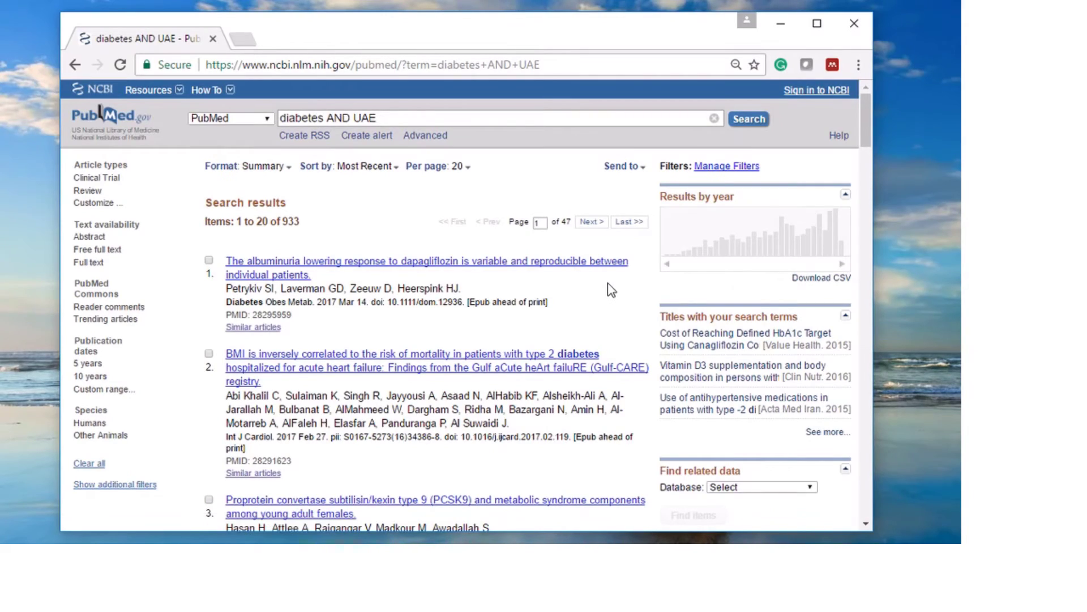
scroll(608, 293, down, 2)
scroll(536, 311, down, 1)
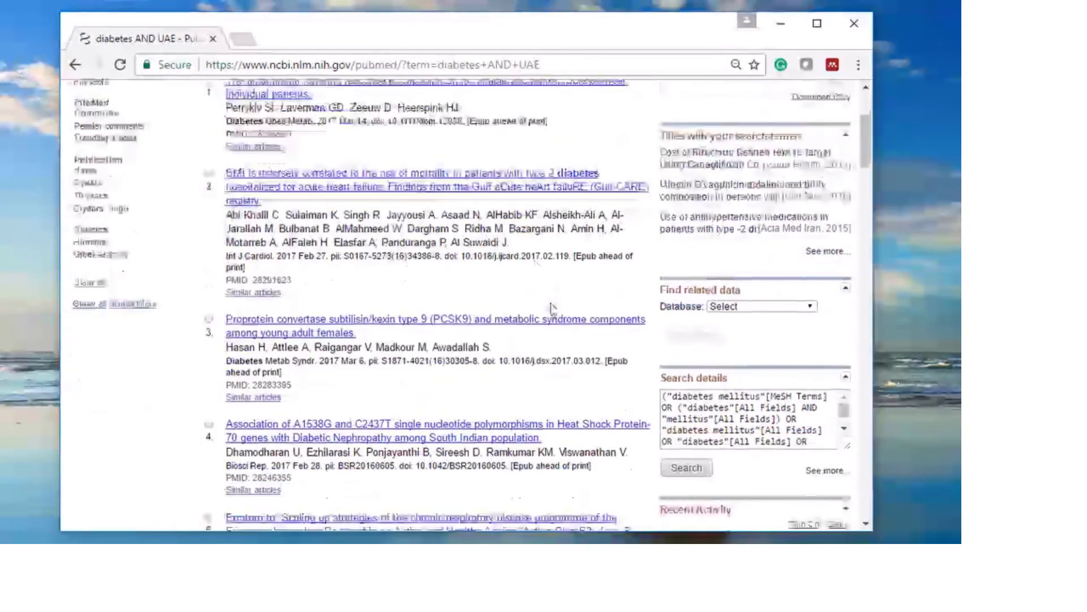
scroll(537, 311, down, 1)
scroll(561, 240, up, 4)
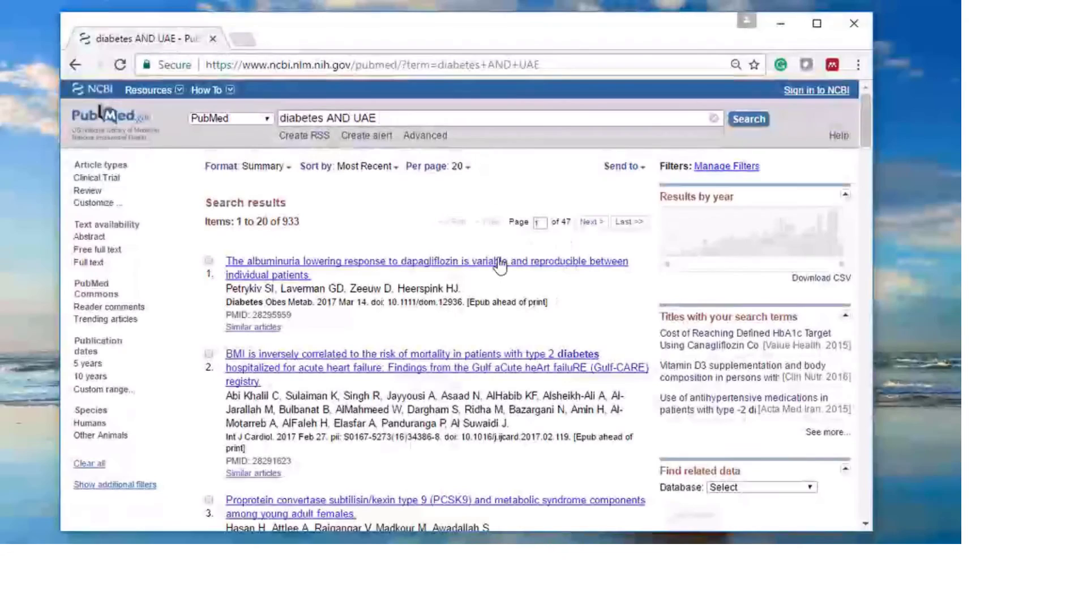
drag(497, 39, 462, 37)
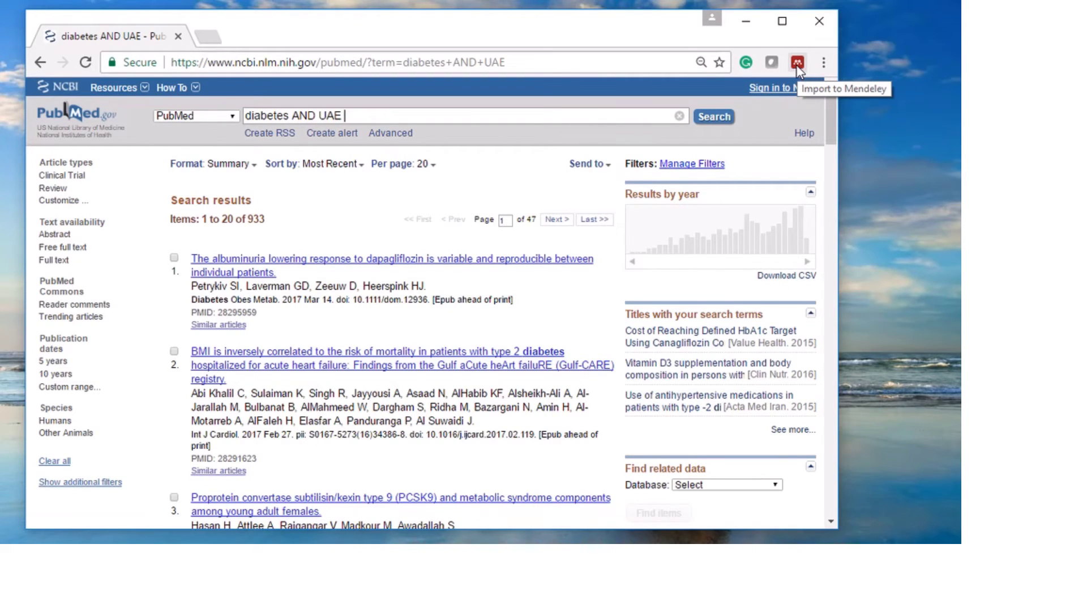
Start the Web Importer and mark the albuminuria, eGFR, interleukin-19, fibroblast and reactive oxygen species articles.
click(798, 61)
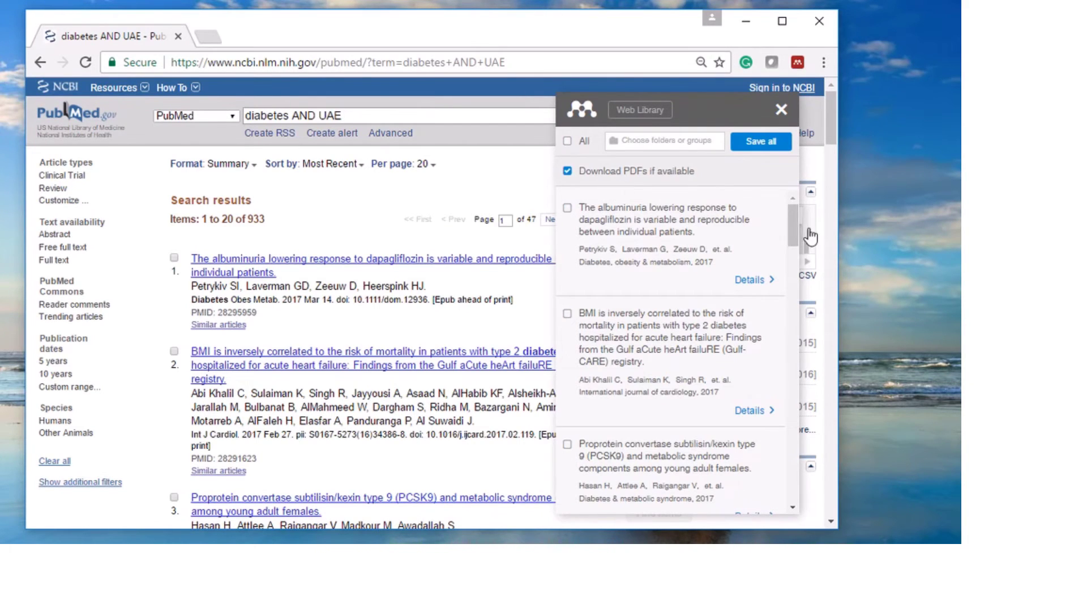
mouse_move(799, 225)
mouse_down()
mouse_move(799, 272)
mouse_move(803, 210)
mouse_up()
click(568, 208)
drag(791, 224, 782, 293)
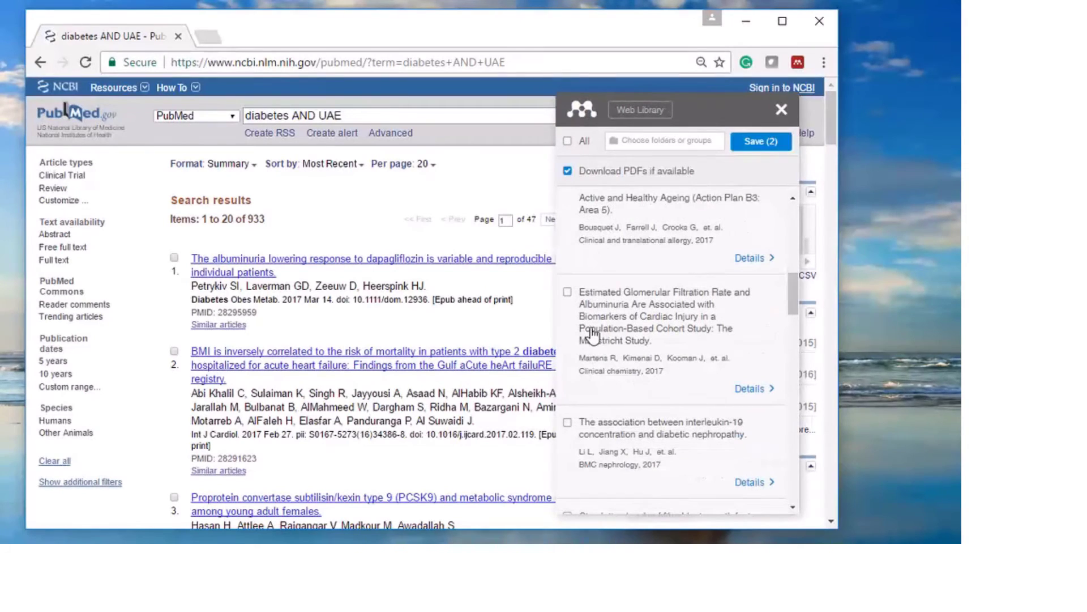
click(568, 291)
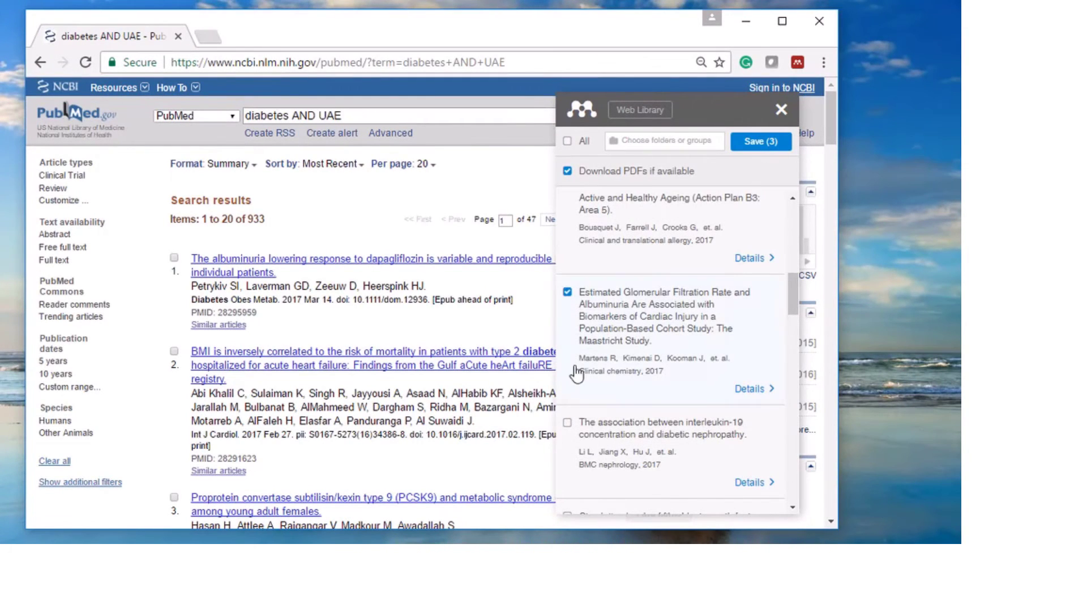
click(567, 422)
scroll(791, 297, down, 3)
scroll(680, 331, down, 2)
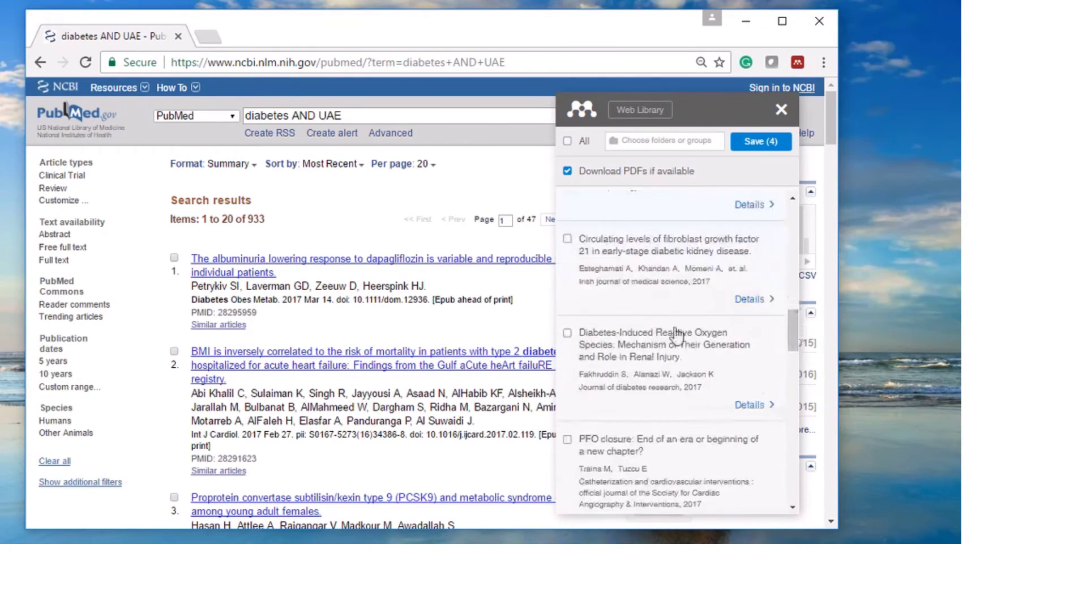
click(568, 239)
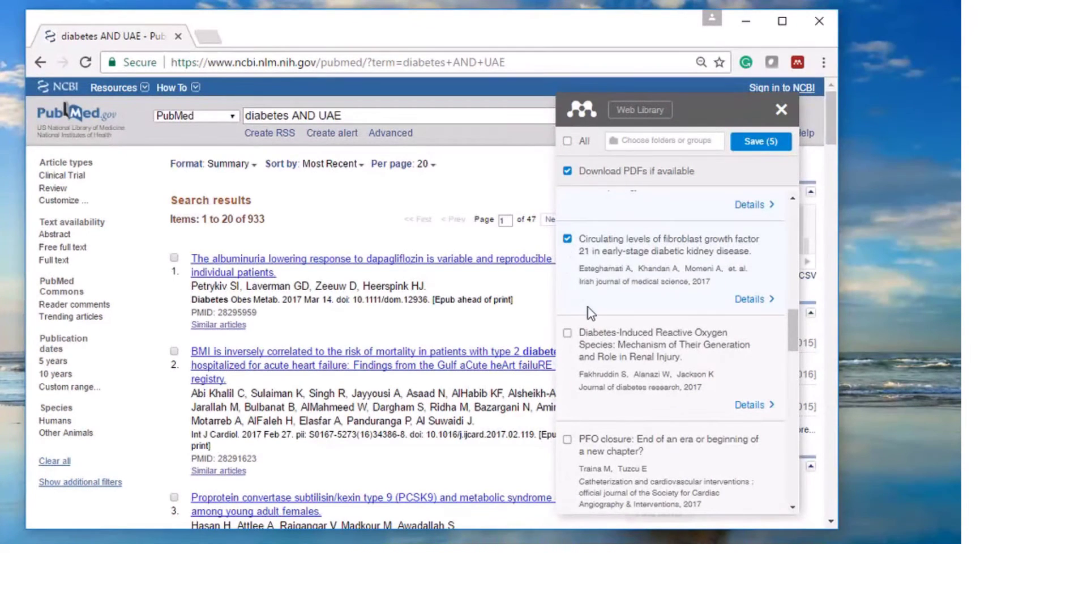
click(568, 333)
Mark the PFO closure, Association, Prevalence and pregnancy articles, then save all ten references.
click(567, 440)
scroll(791, 344, down, 2)
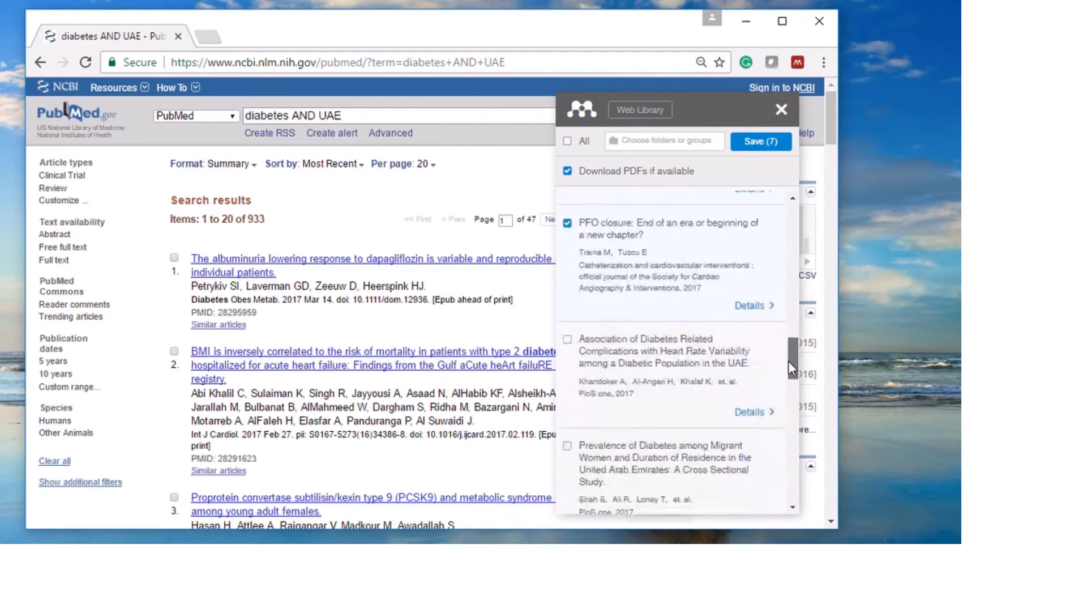
click(568, 332)
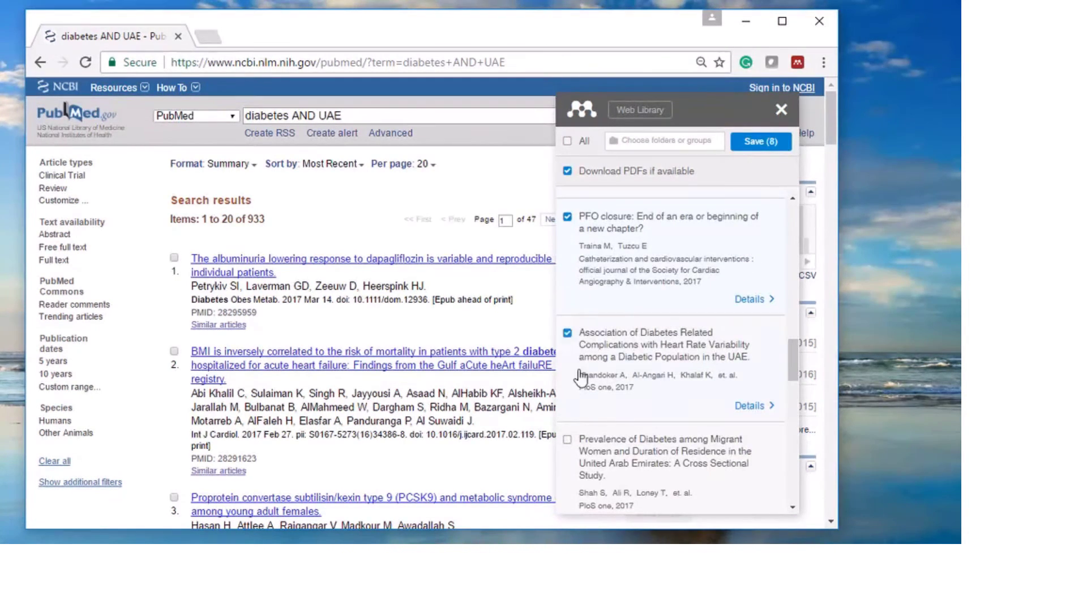
click(568, 440)
scroll(793, 343, down, 2)
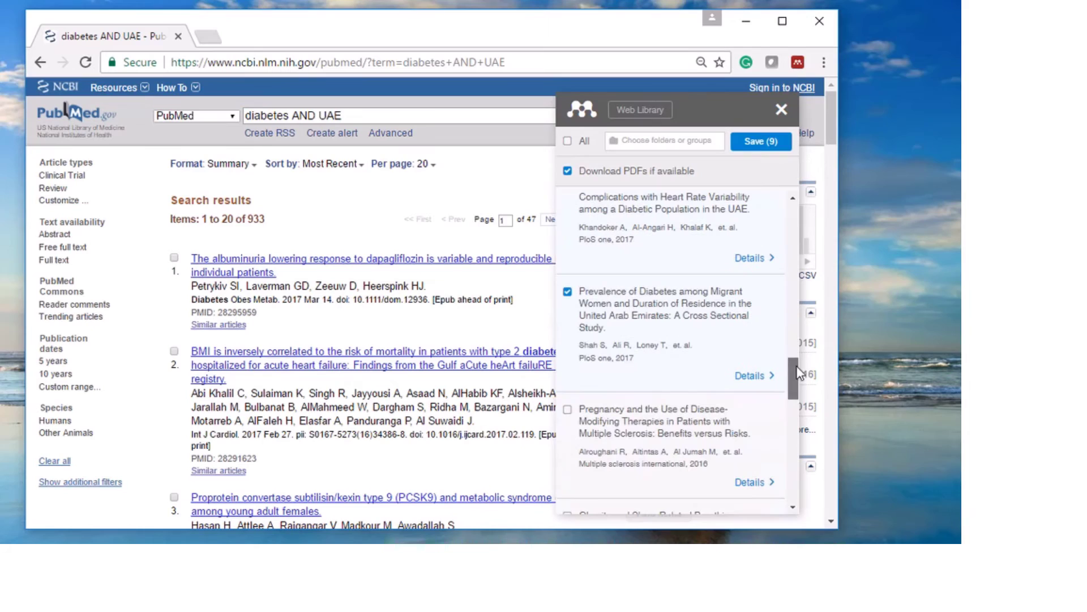
click(569, 410)
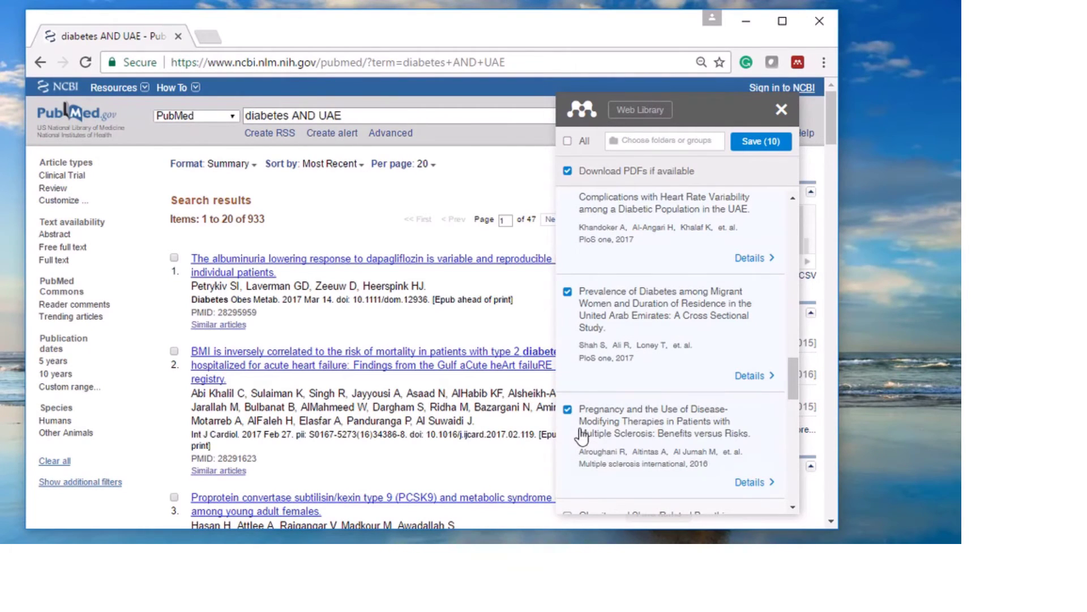
click(755, 144)
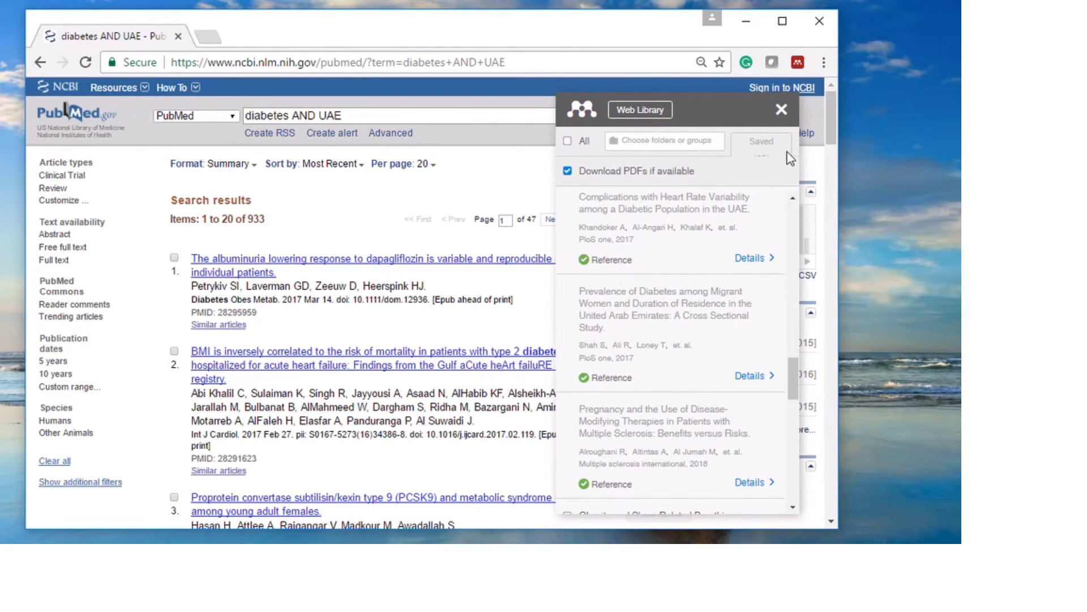
Minimize Chrome, widen Mendeley Desktop and show the BIOL493 folder's four documents.
click(747, 22)
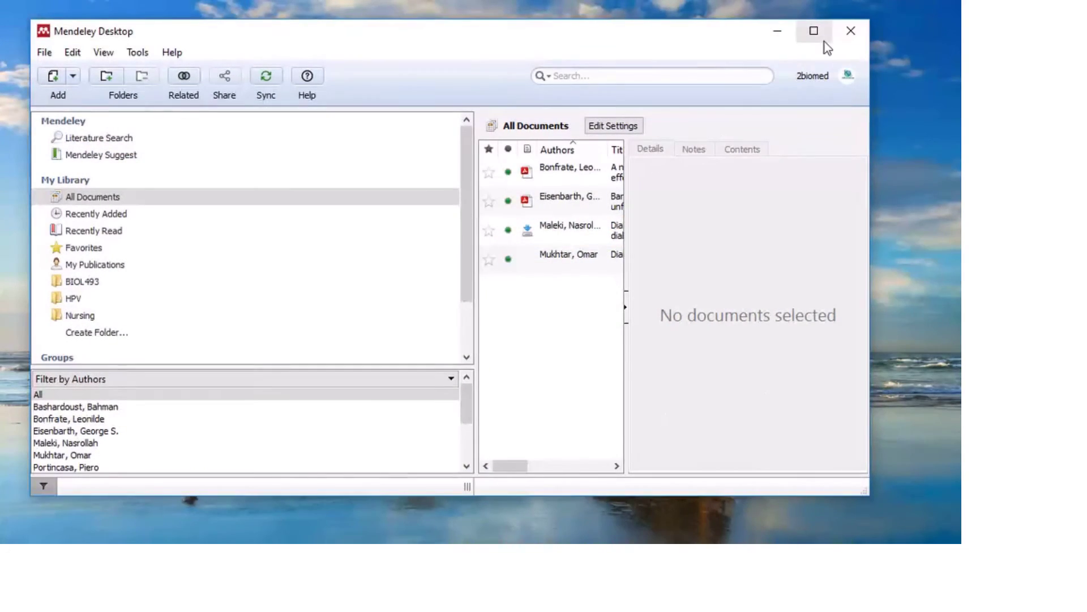
drag(866, 500, 943, 498)
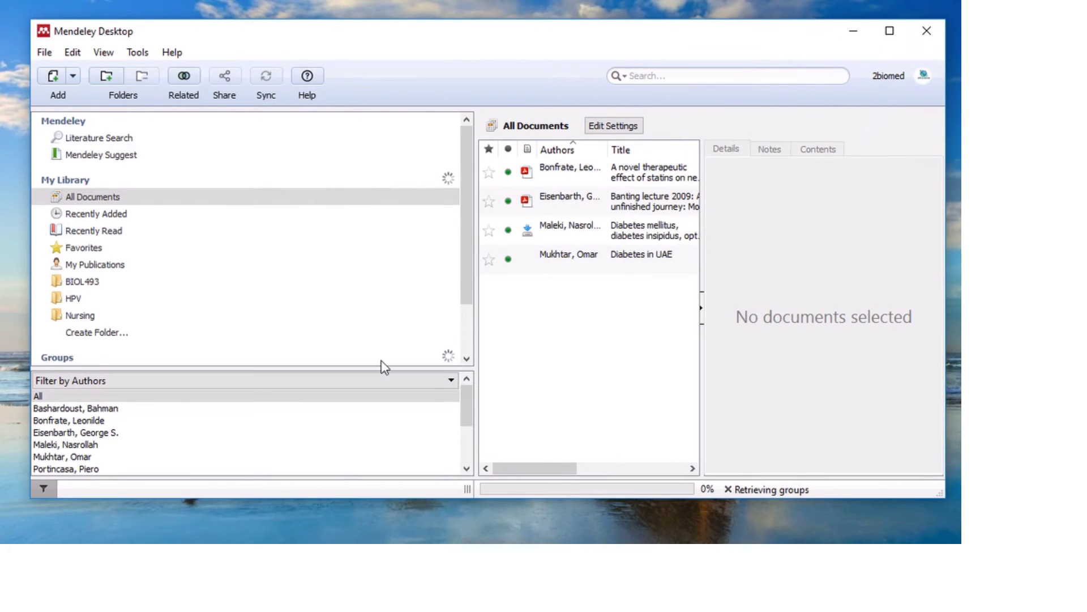
click(77, 283)
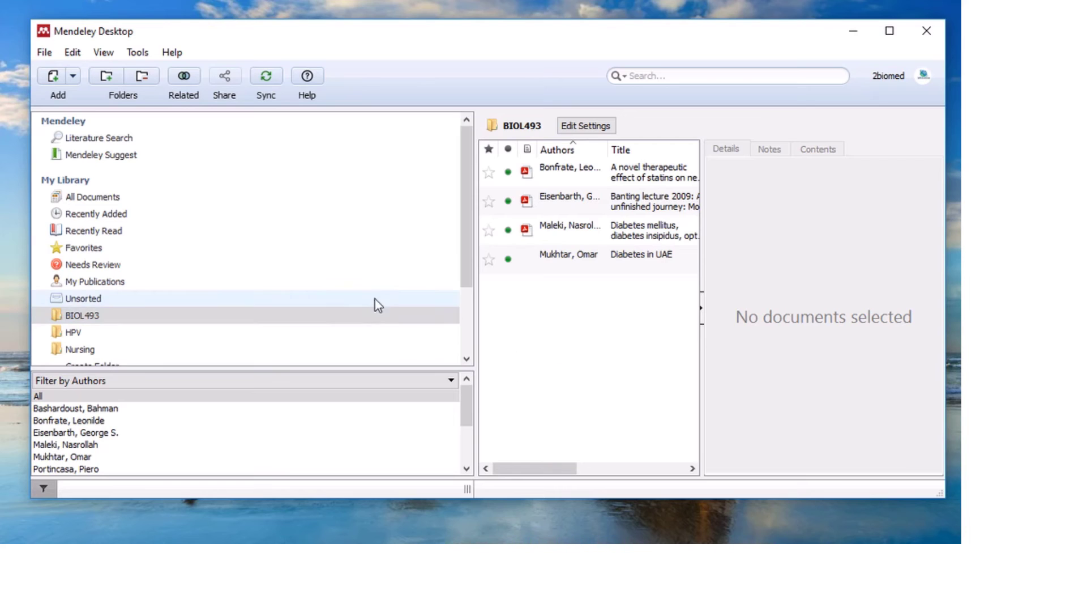
Show Recently Added and select all fourteen documents with Ctrl+A.
click(98, 215)
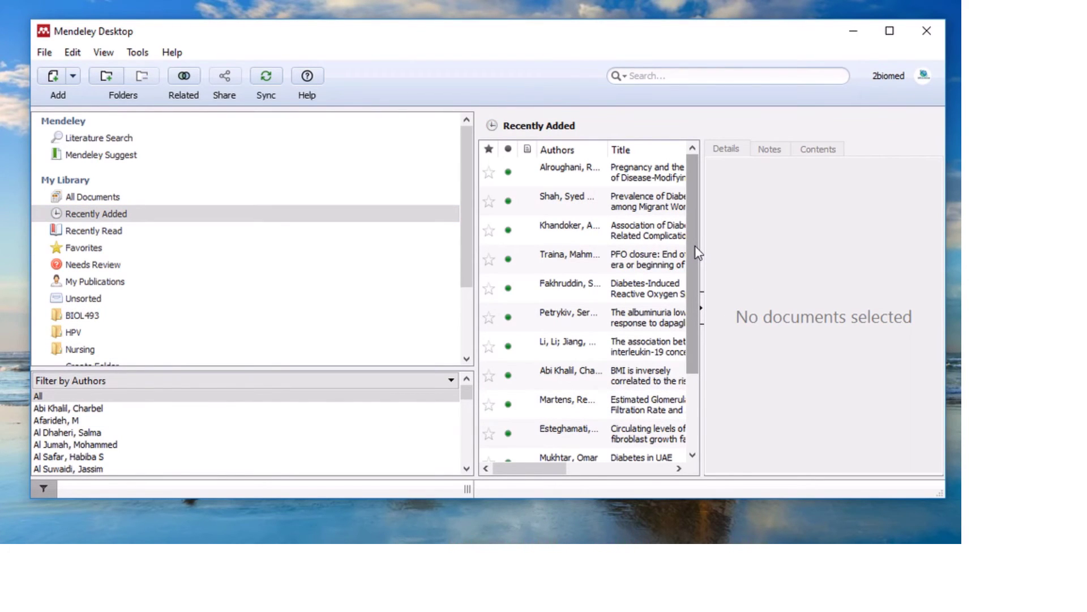
mouse_move(694, 244)
mouse_down()
mouse_move(703, 371)
mouse_move(712, 259)
mouse_move(708, 383)
mouse_up()
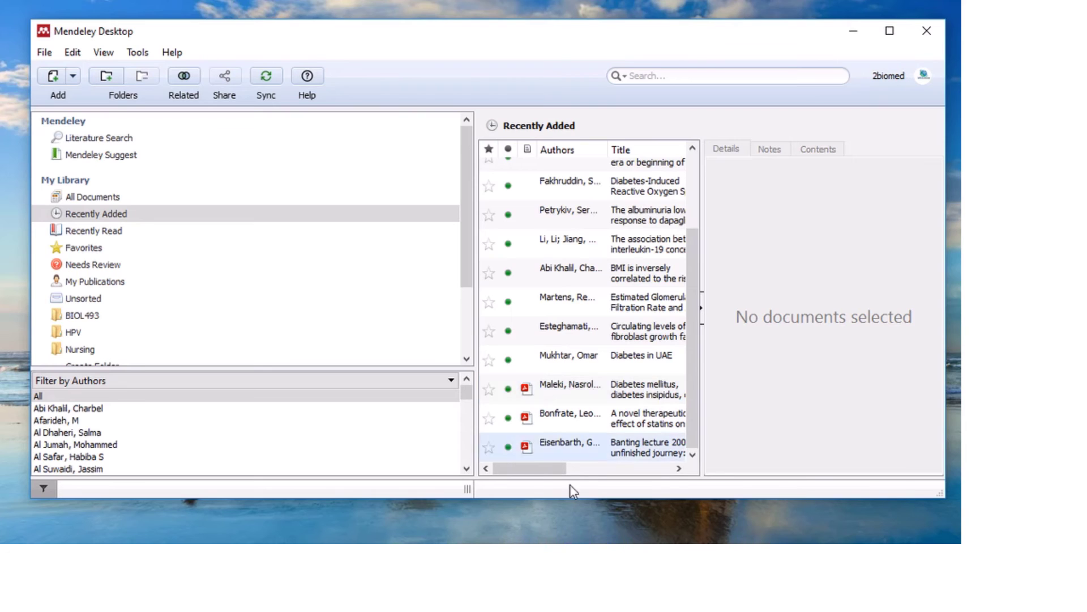
click(694, 362)
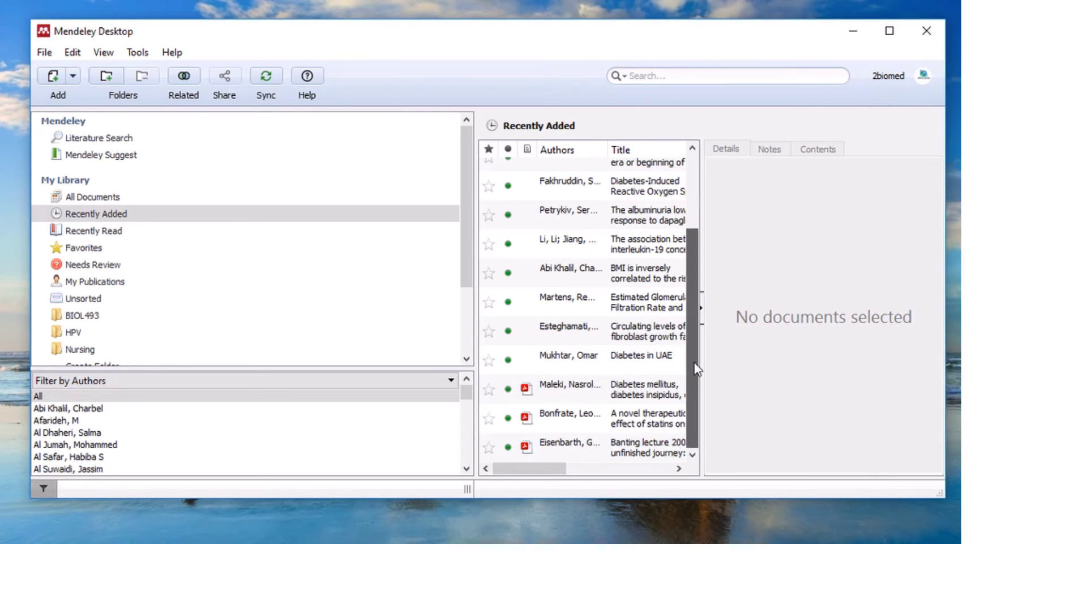
drag(694, 367, 696, 293)
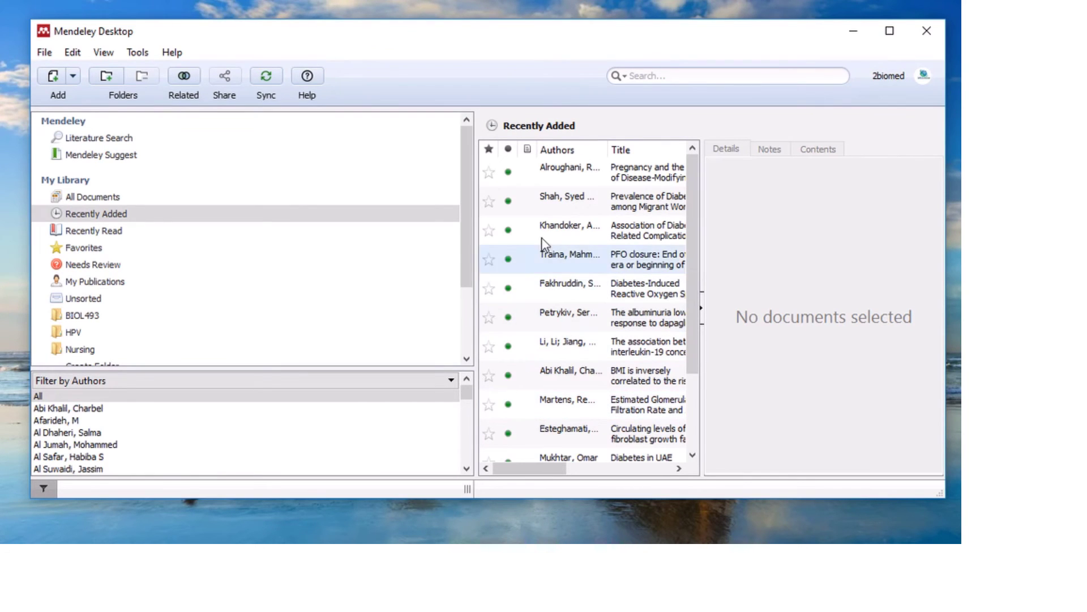
click(516, 177)
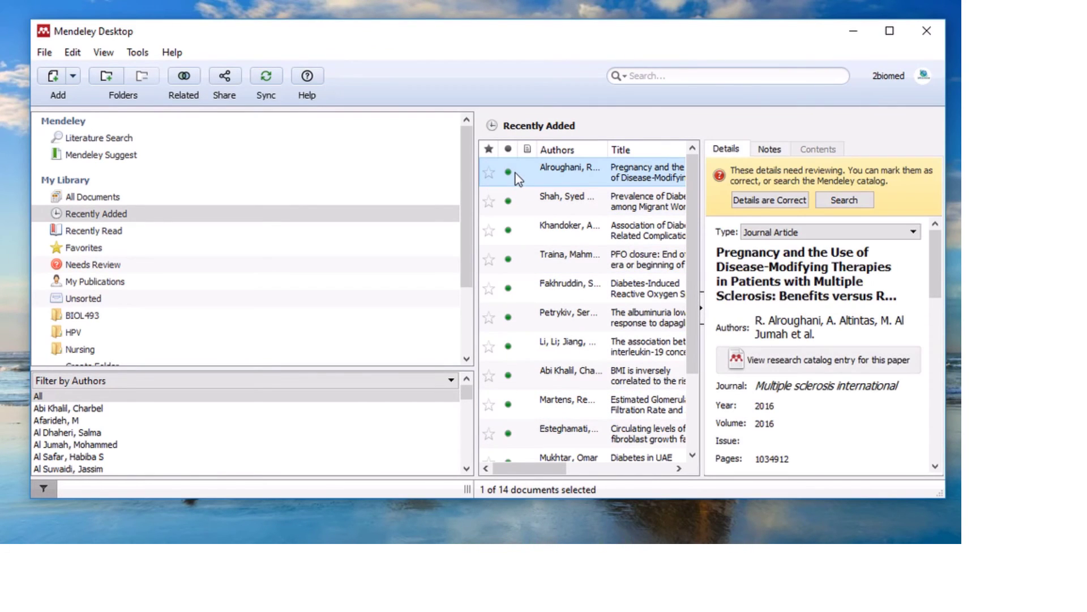
key(ctrl+a)
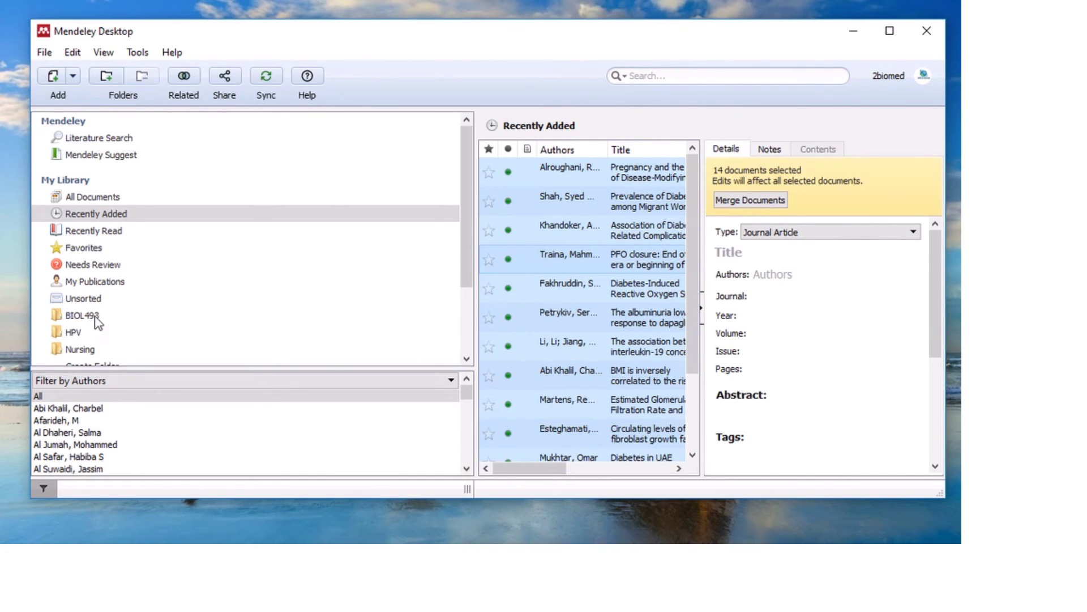
Drag the fourteen selected documents into BIOL493 and check the folder's contents.
mouse_move(502, 305)
mouse_down()
mouse_move(260, 331)
mouse_move(143, 303)
mouse_move(115, 326)
mouse_up()
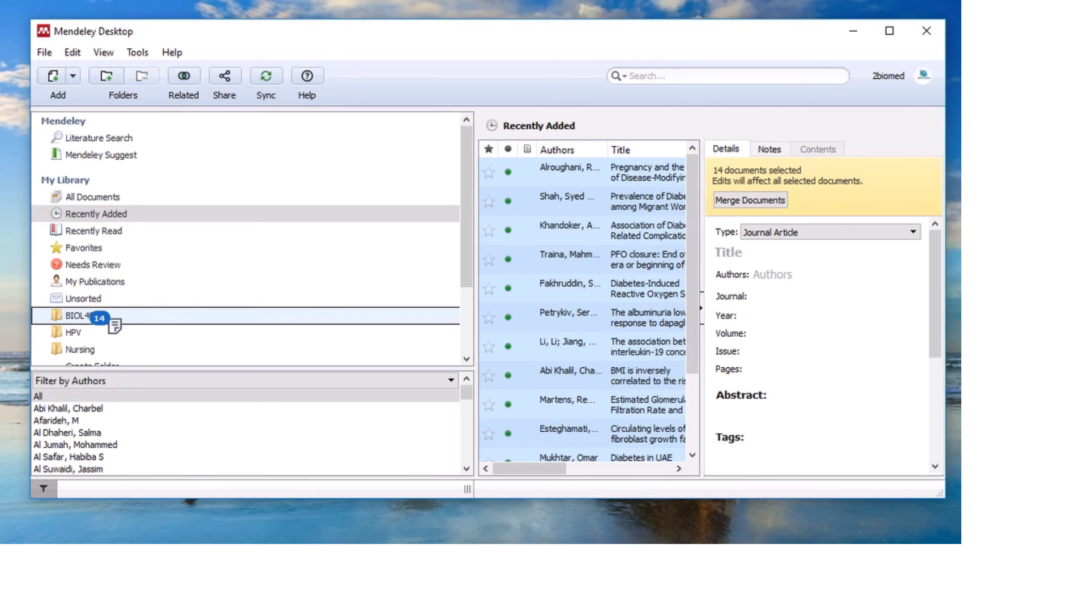
drag(115, 326, 88, 315)
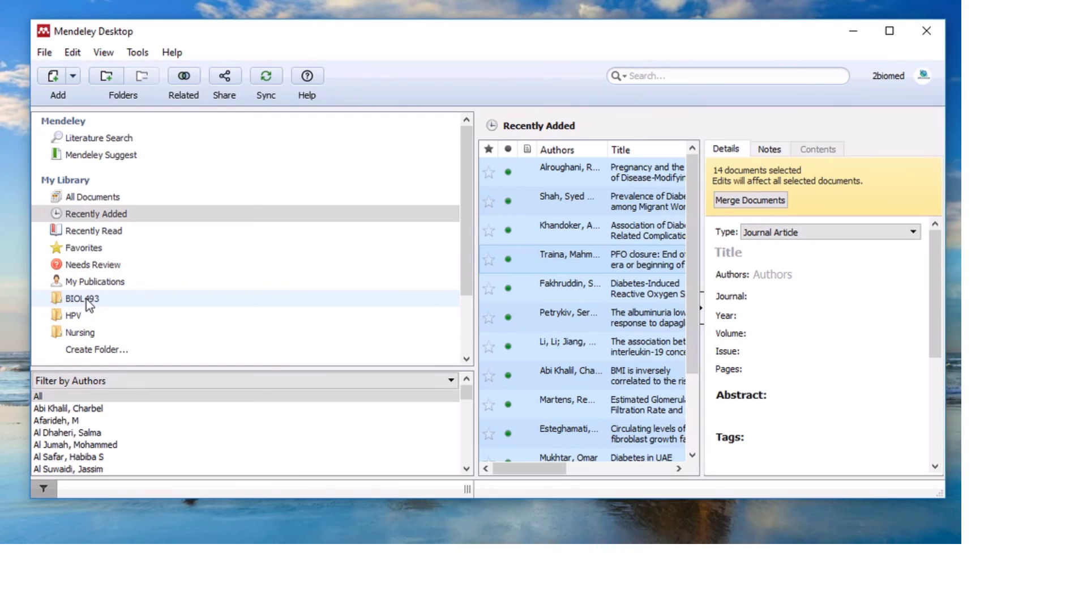
click(87, 299)
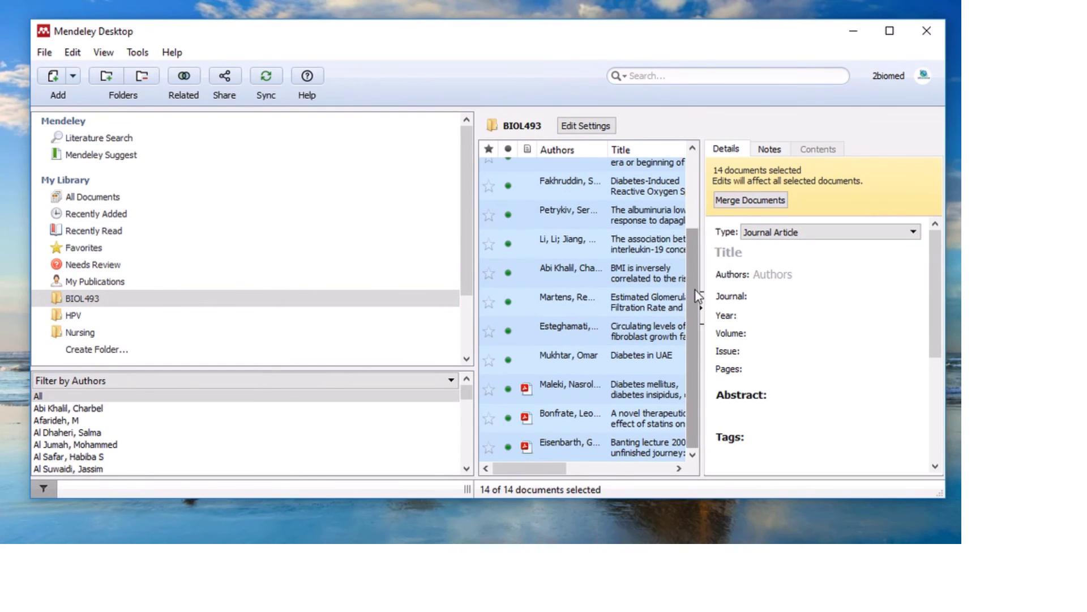
scroll(692, 294, up, 3)
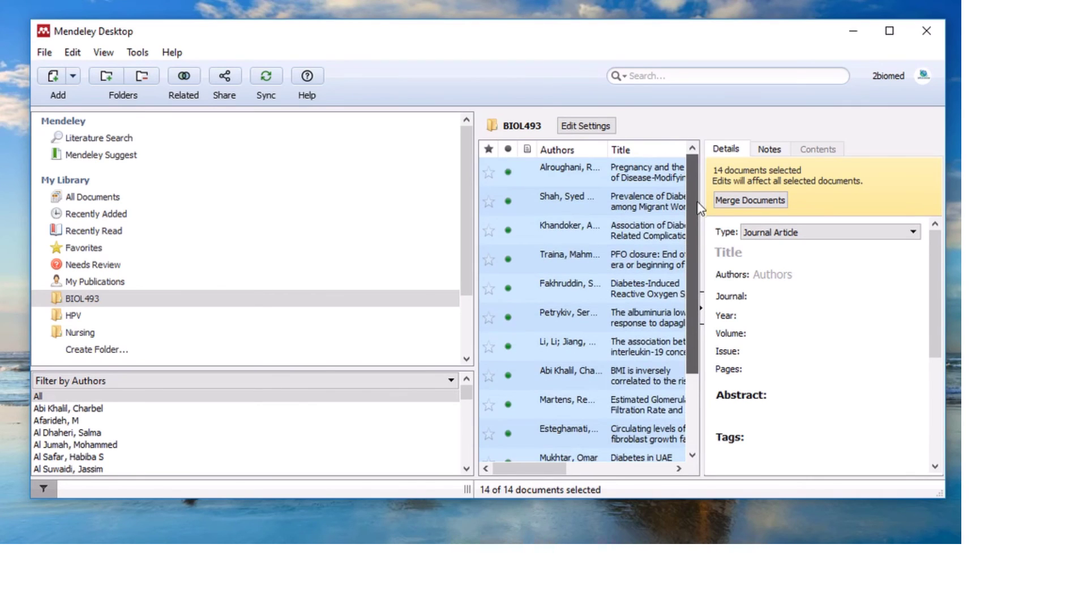
scroll(692, 295, down, 3)
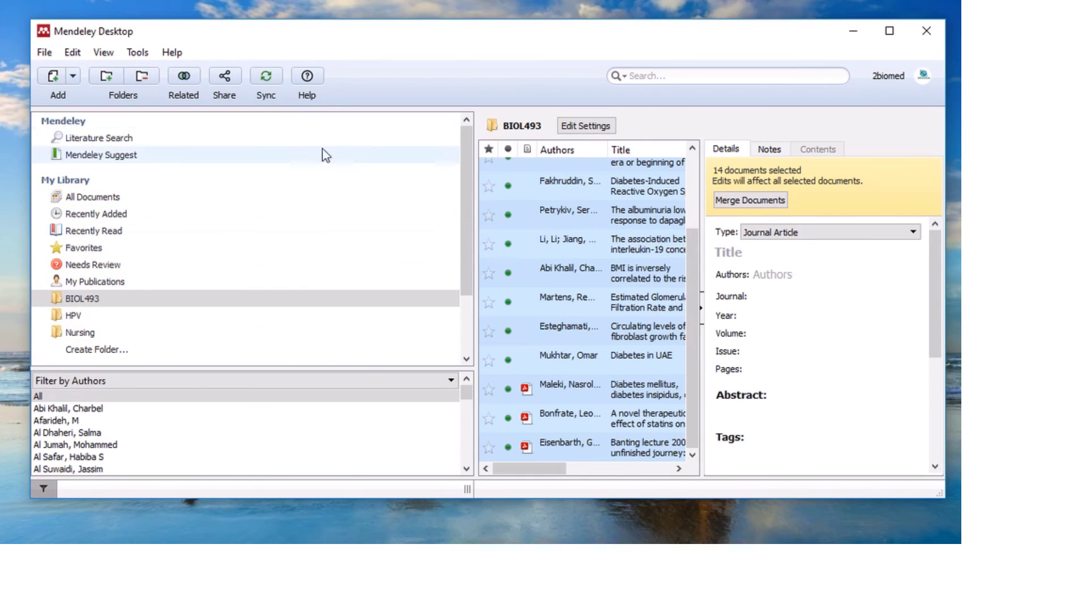
Sync the library with Mendeley Web, then review Recently Added and BIOL493.
click(266, 82)
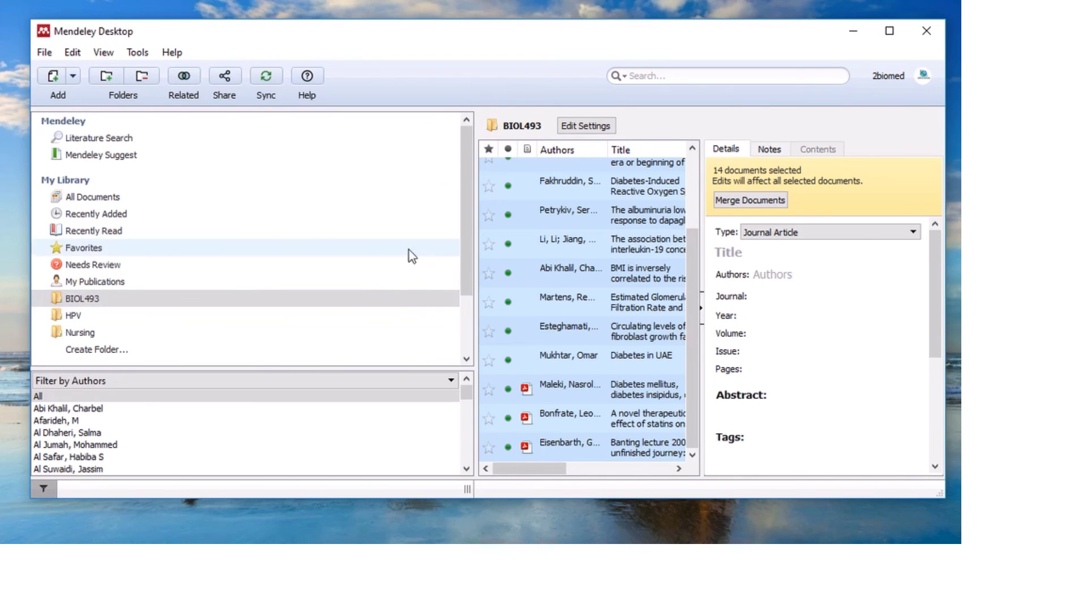
click(117, 219)
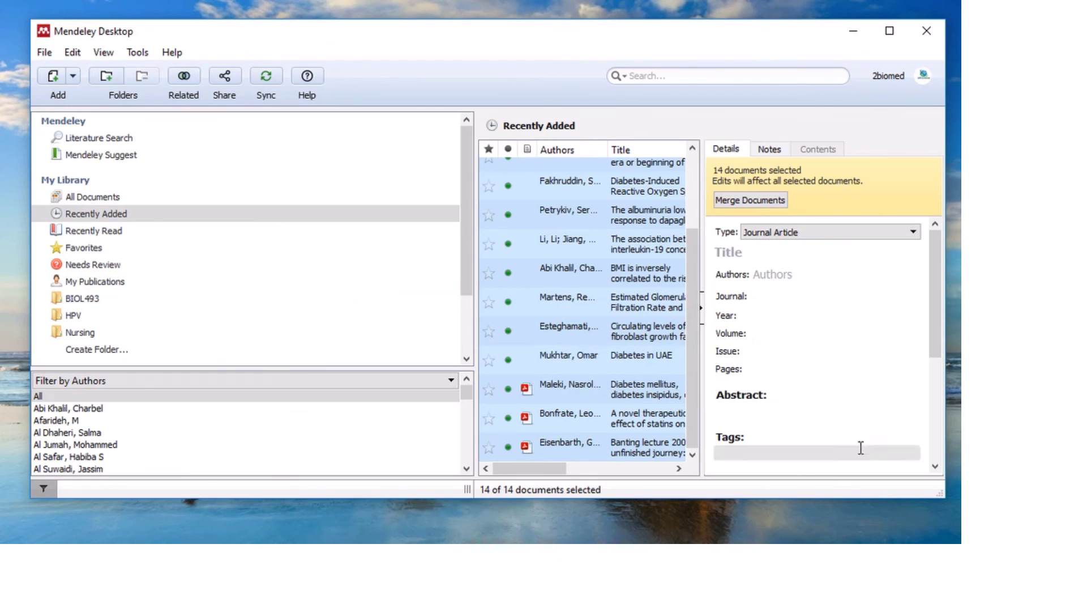
click(76, 298)
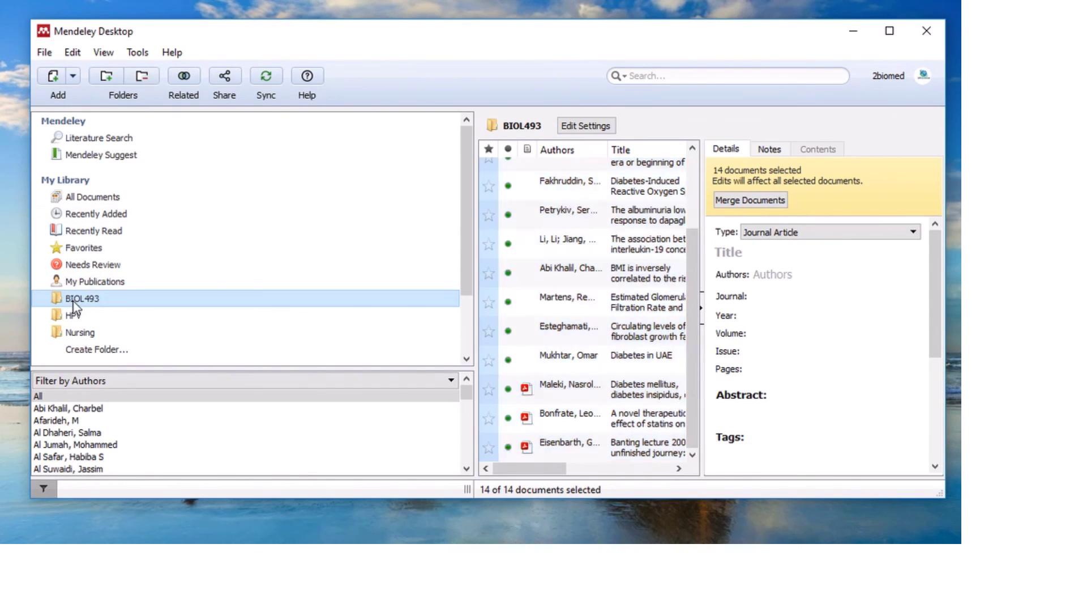